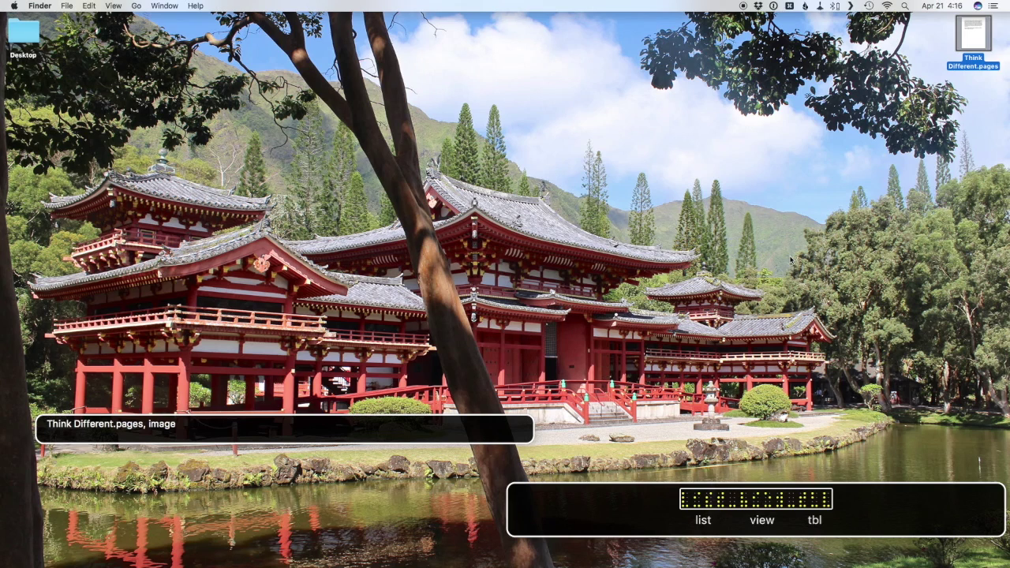
Open Think Different.pages from the desktop in Pages
key("super+o")
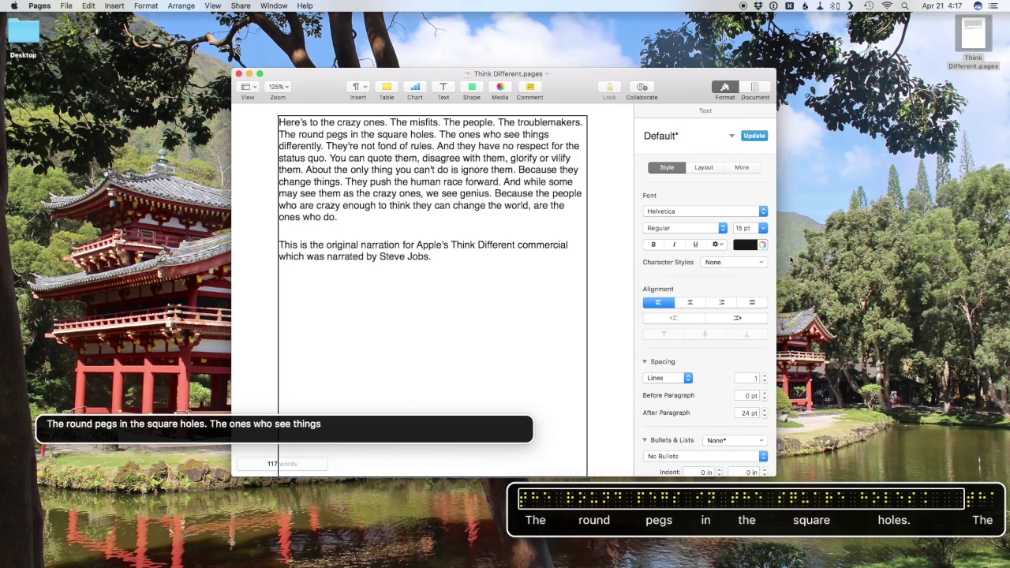
key("Up")
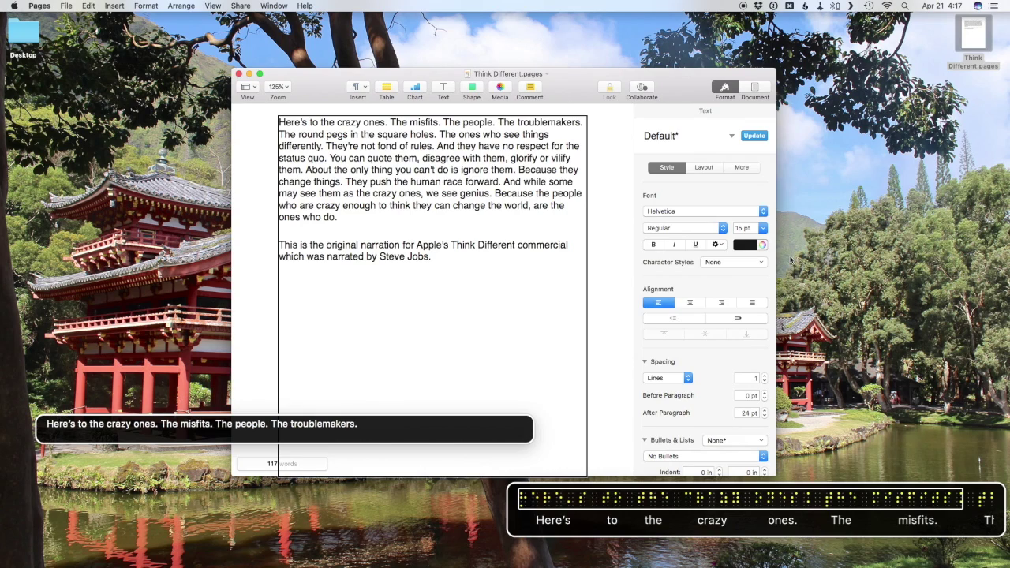
key("Right")
key("Right")
key("Right")
key("Right")
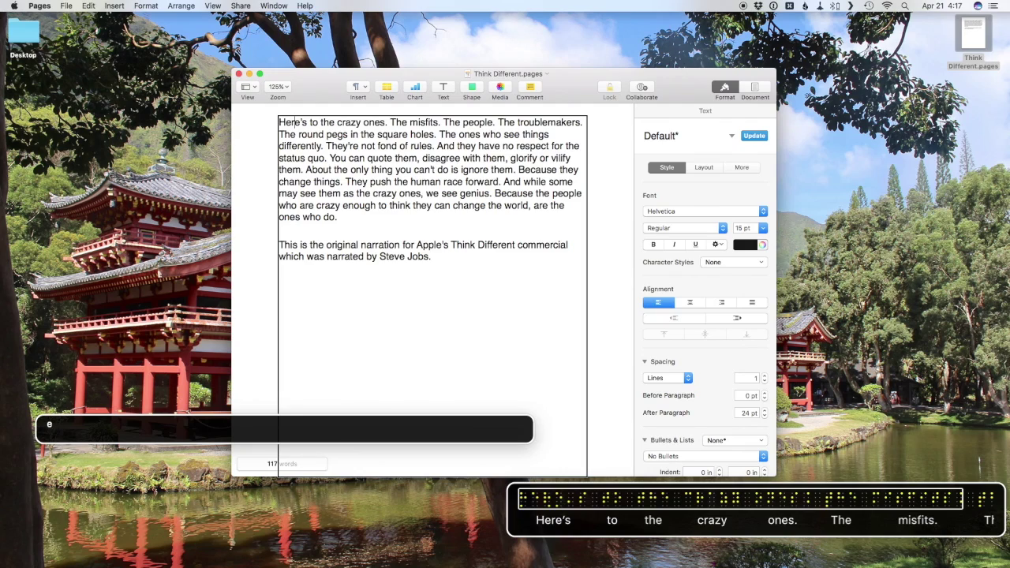
Insert a space between 'Here' and the apostrophe so the opening reads "Here 's"
key("Right")
key("Right")
key("Left")
key("Right")
key("Right")
key("Right")
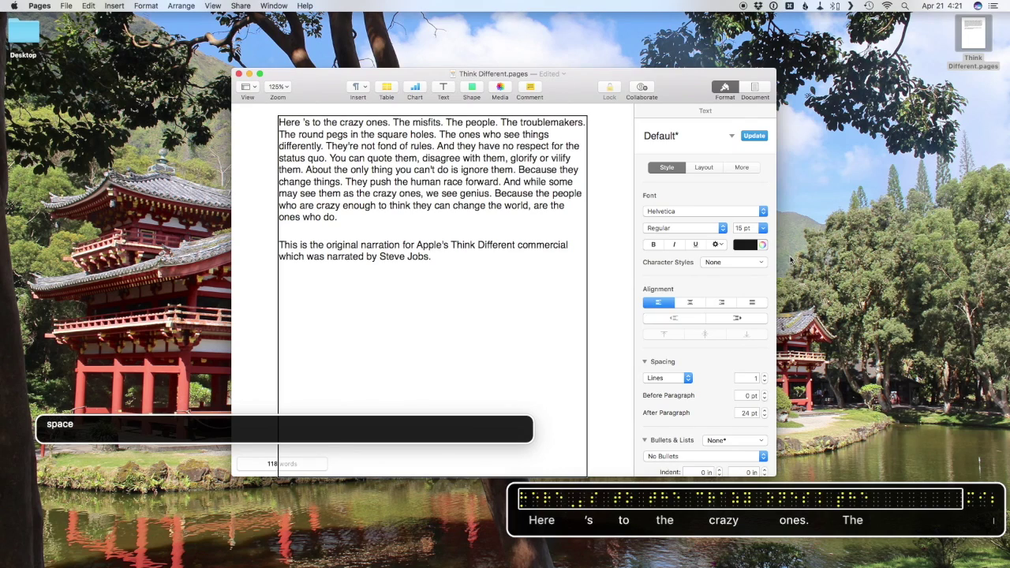
Delete the apostrophe after 'Here' in the opening line
key("Right")
key("Delete")
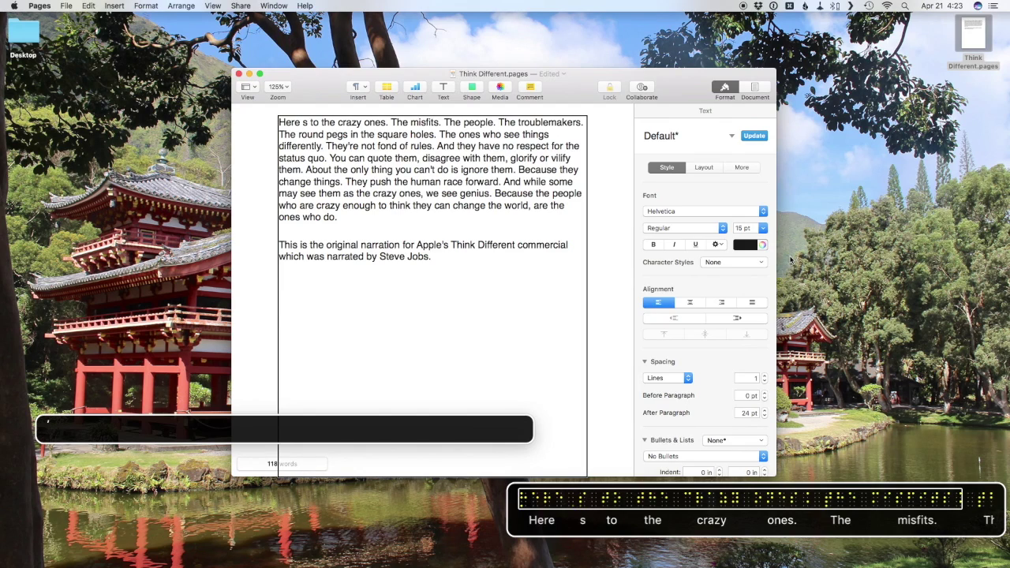
key("Right")
Add 'i' to make the line 'Here is to the crazy ones.' and review it letter by letter
type("i")
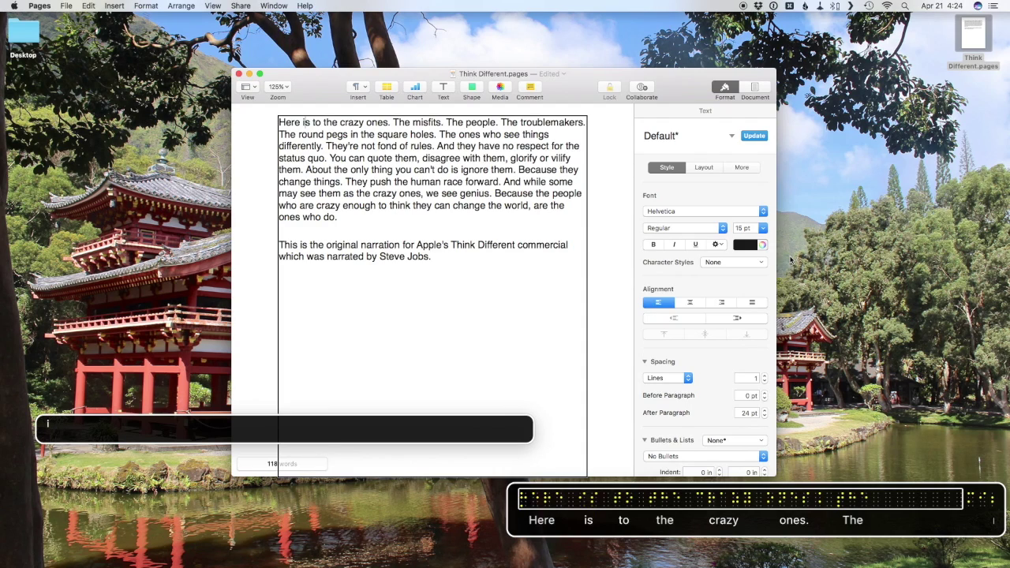
key("s")
key("space")
key("t")
key("o")
key("Left")
key("space")
key("i")
key("Left")
key("Left")
key("Left")
key("Left")
key("Left")
key("Left")
key("super+Down")
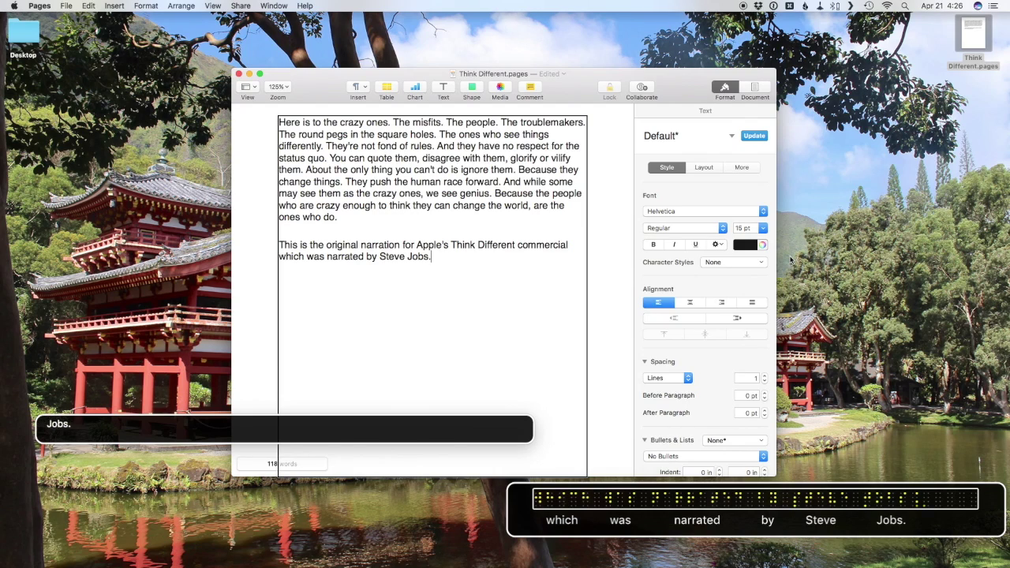
key("super+Up")
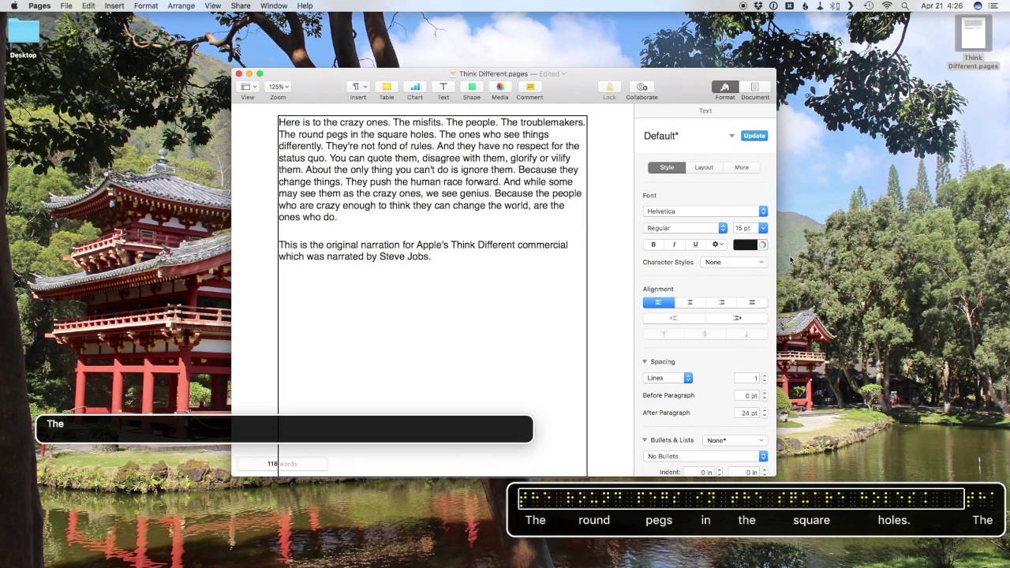
Return to the very start of the document to re-read 'Here is to the crazy ones.'
key("Up")
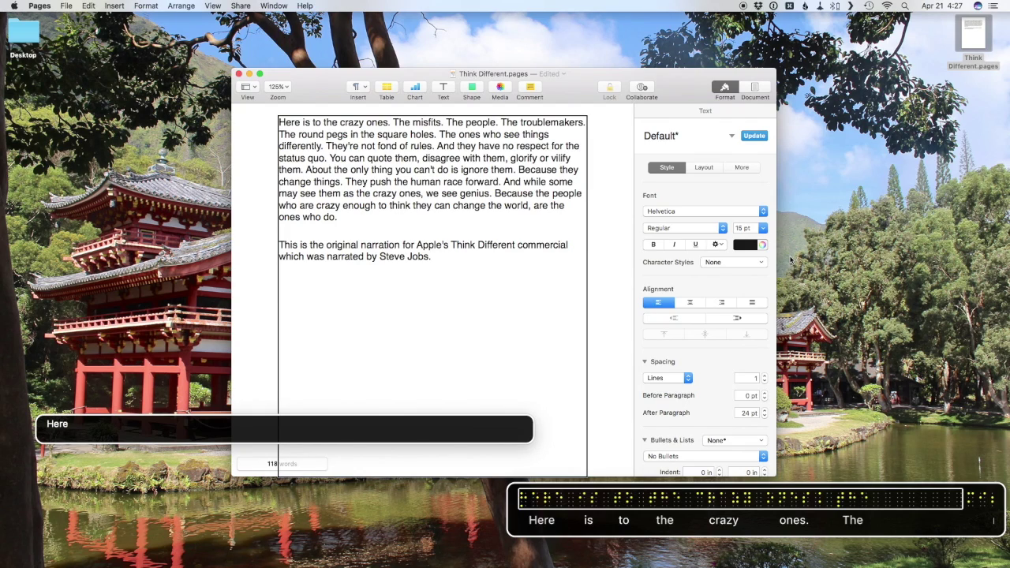
key("Left")
Move word by word to 'people' and begin erasing its letters
key("alt+Right")
key("alt+Right")
key("alt+Right")
key("alt+Right")
key("alt+Right")
key("alt+Right")
key("alt+Right")
key("alt+Right")
key("alt+Right")
key("alt+Right")
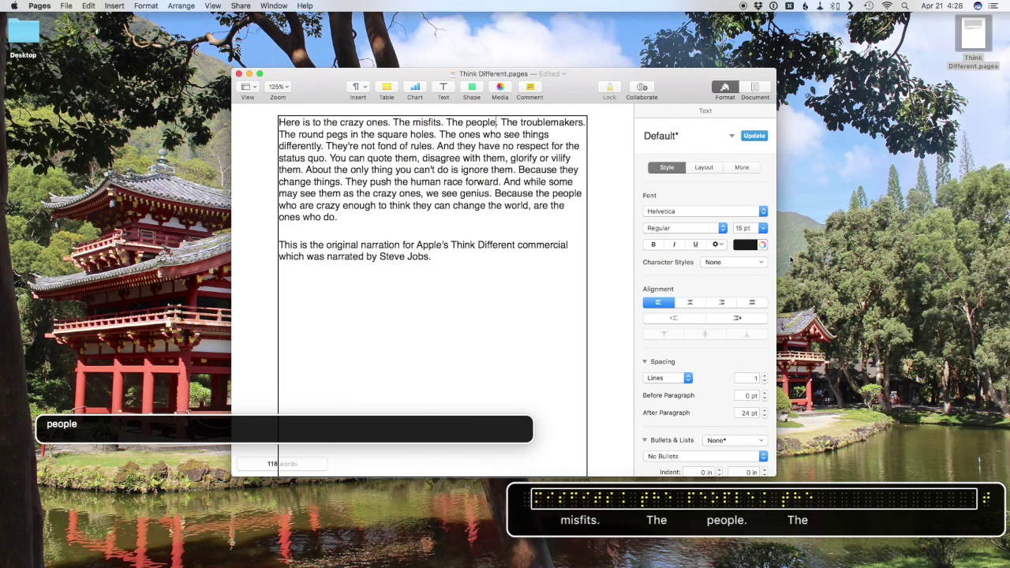
key("BackSpace")
key("BackSpace")
key("BackSpace")
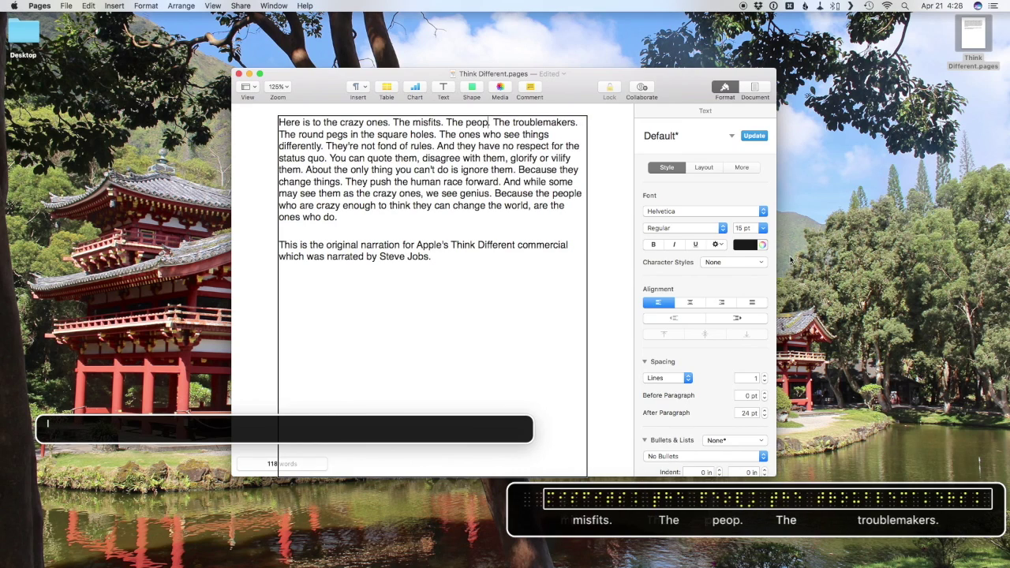
Replace the remaining letters of 'people' with 'rebels' and review the sentence word by word
key("BackSpace")
key("BackSpace")
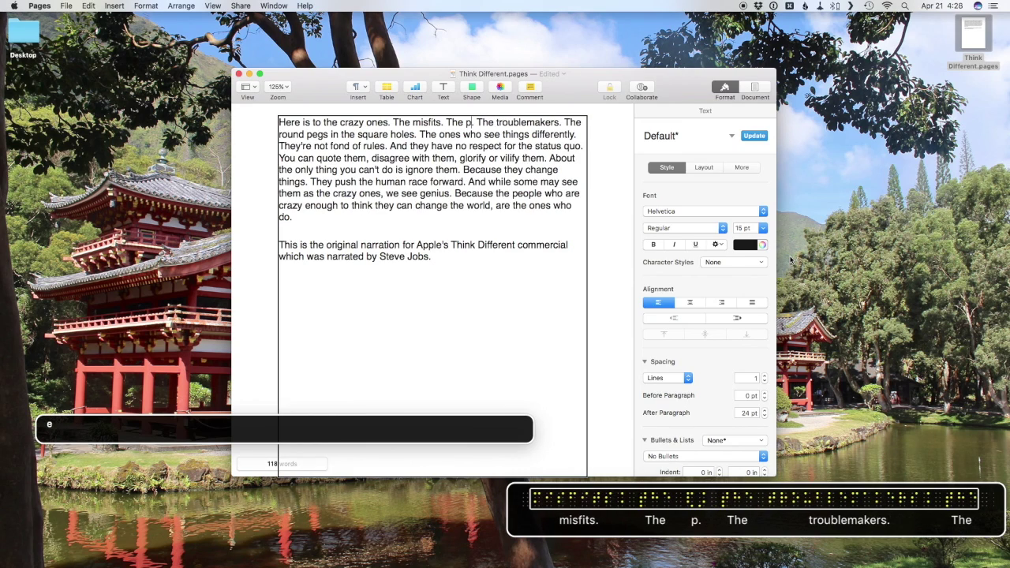
key("BackSpace")
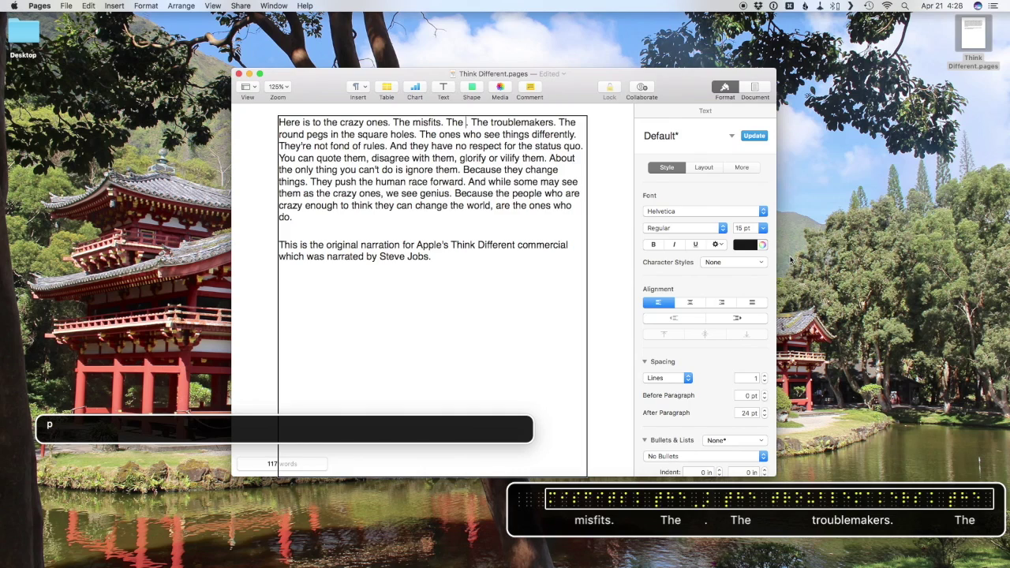
type("reb")
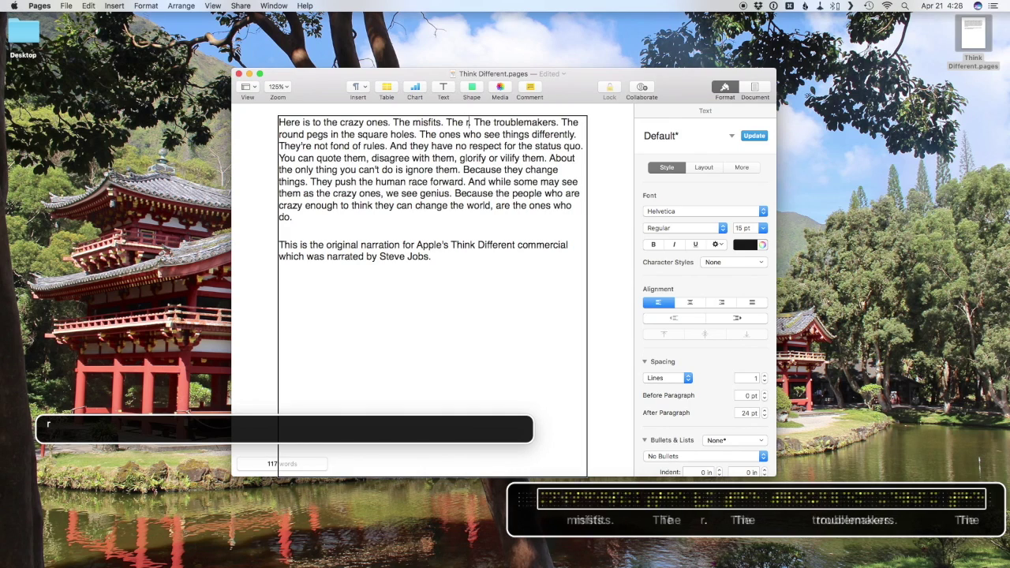
type("els")
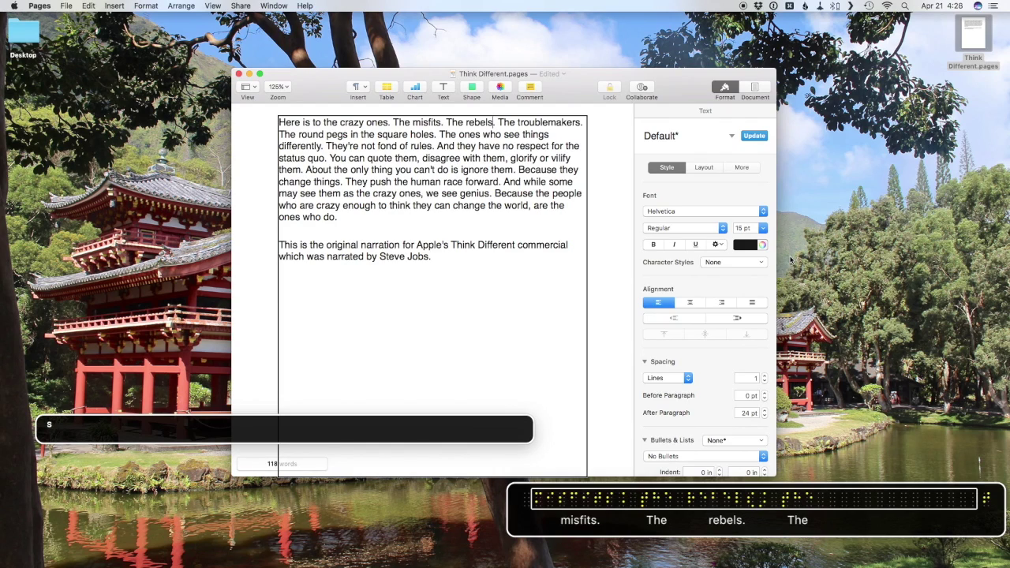
key("alt+Left")
key("alt+Left")
key("alt+Left")
key("alt+Left")
key("alt+Left")
key("alt+Left")
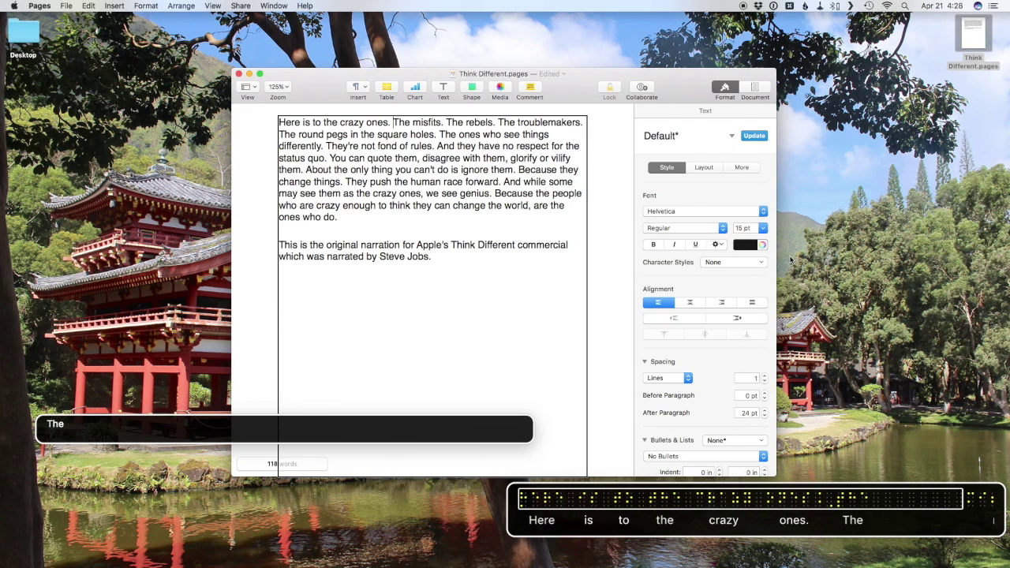
key("alt+Left")
key("alt+Down")
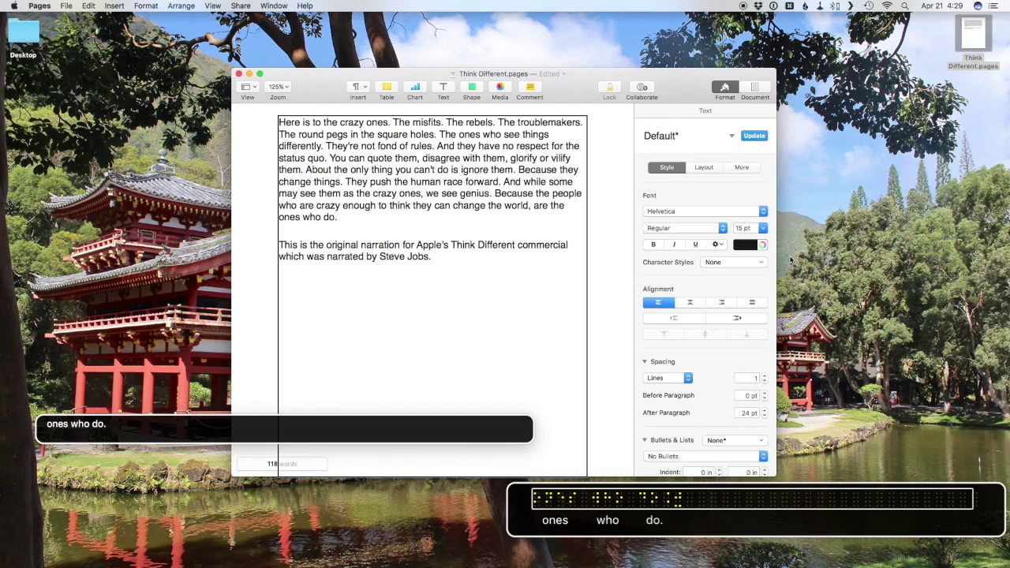
key("Down")
key("Down")
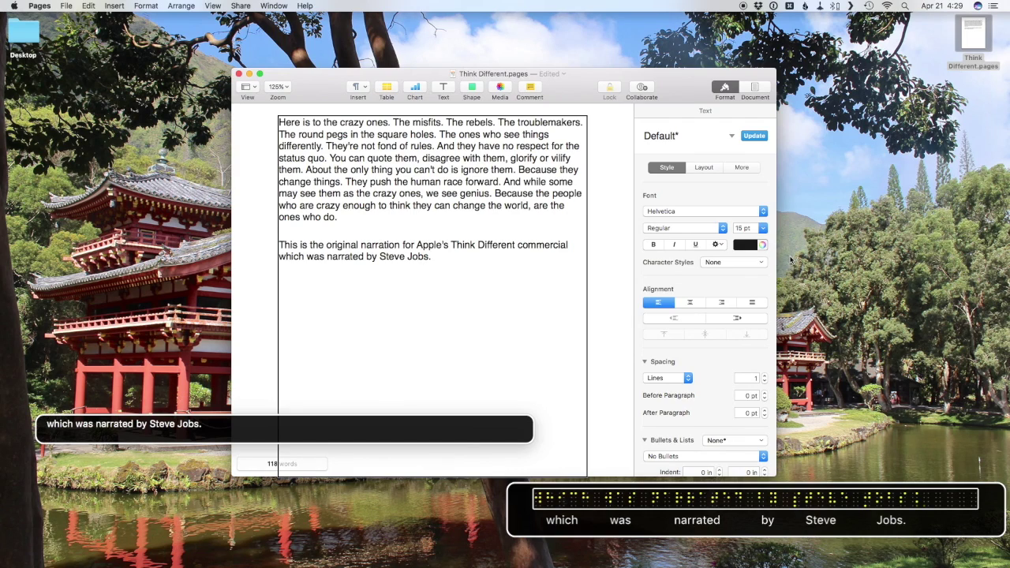
key("Up")
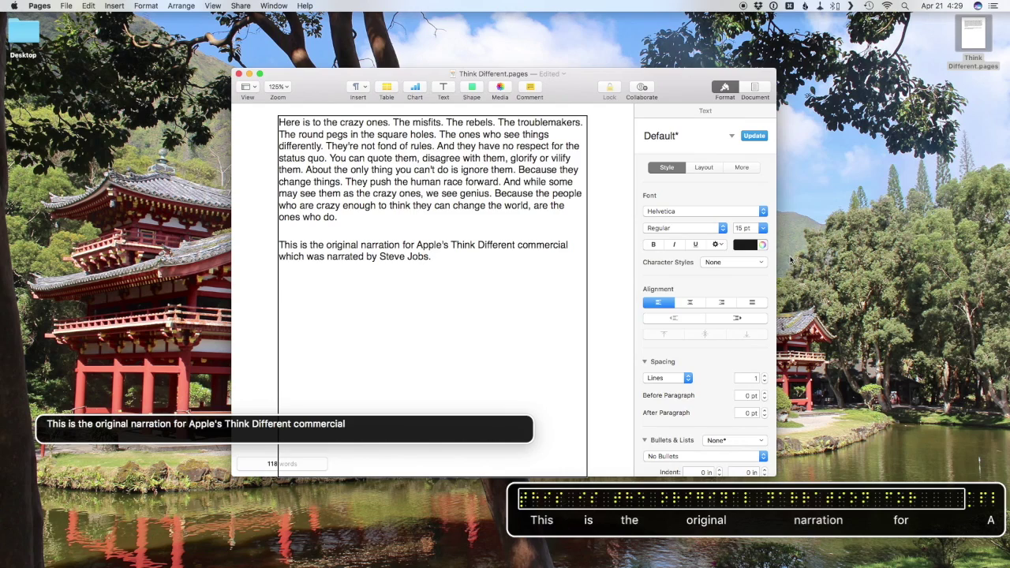
key("super+Up")
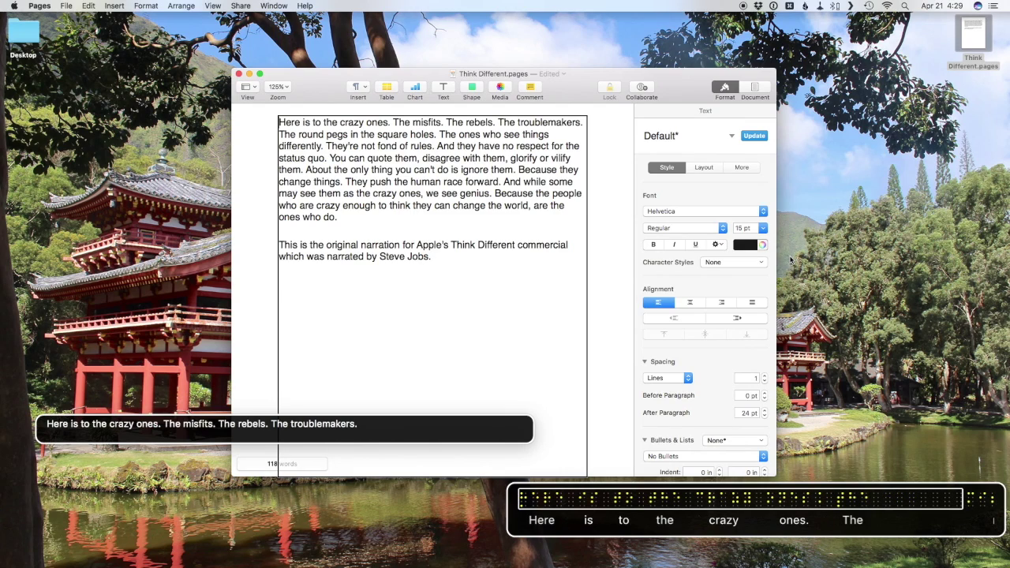